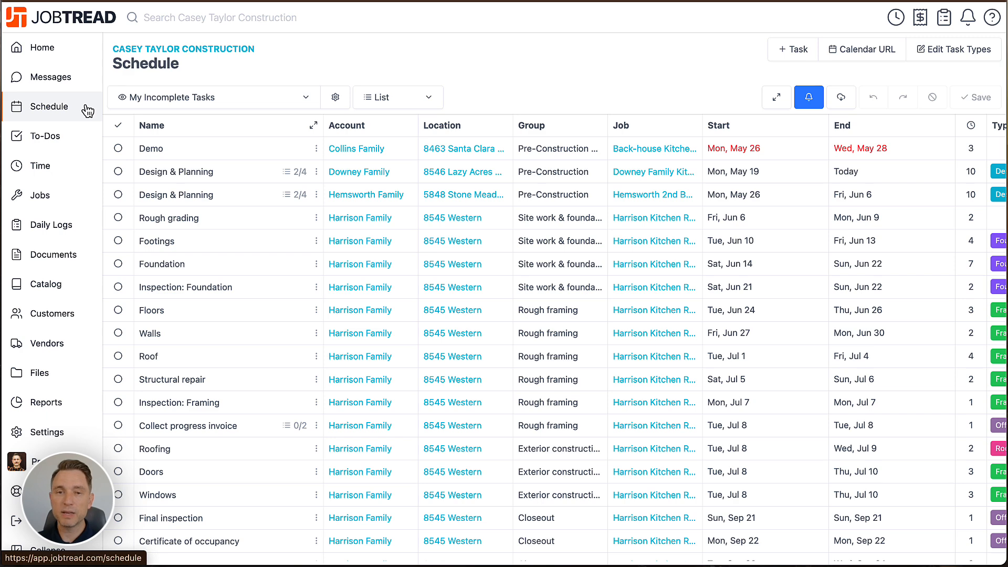
# - Filter the My Incomplete Tasks view to the Design and Office Work task types
pyautogui.click(336, 100)
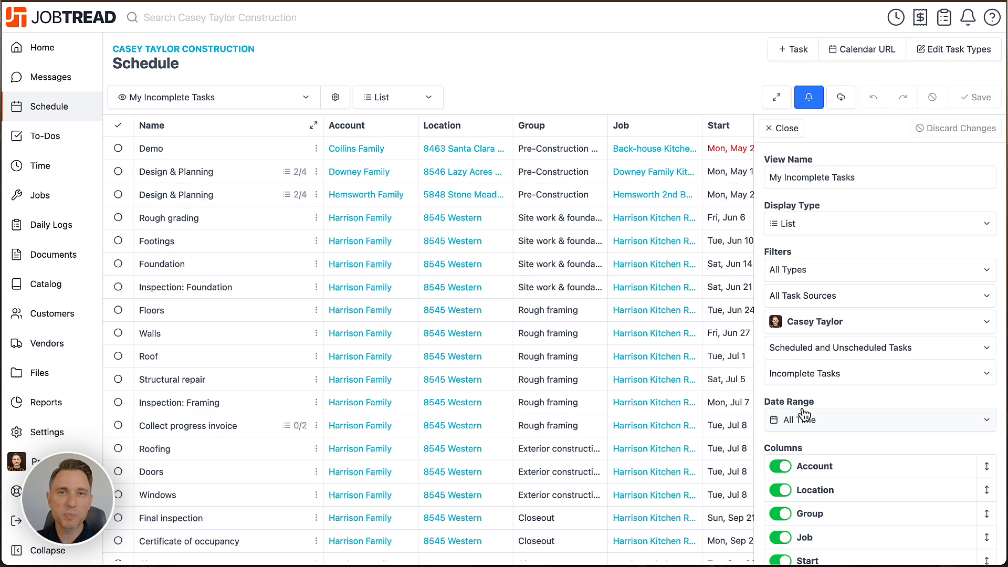
pyautogui.click(782, 270)
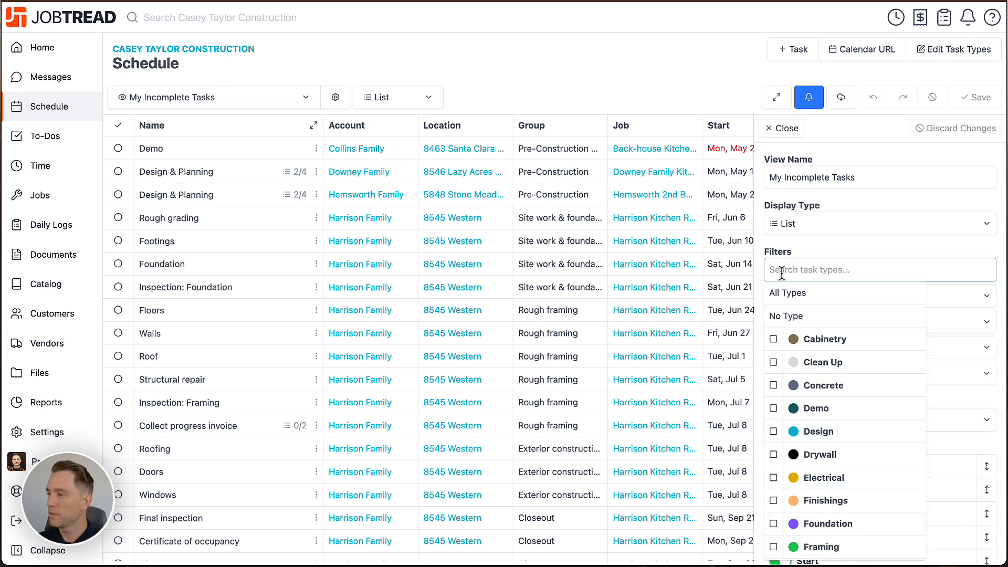
pyautogui.click(775, 435)
pyautogui.scroll(-4, 775, 440)
pyautogui.click(774, 439)
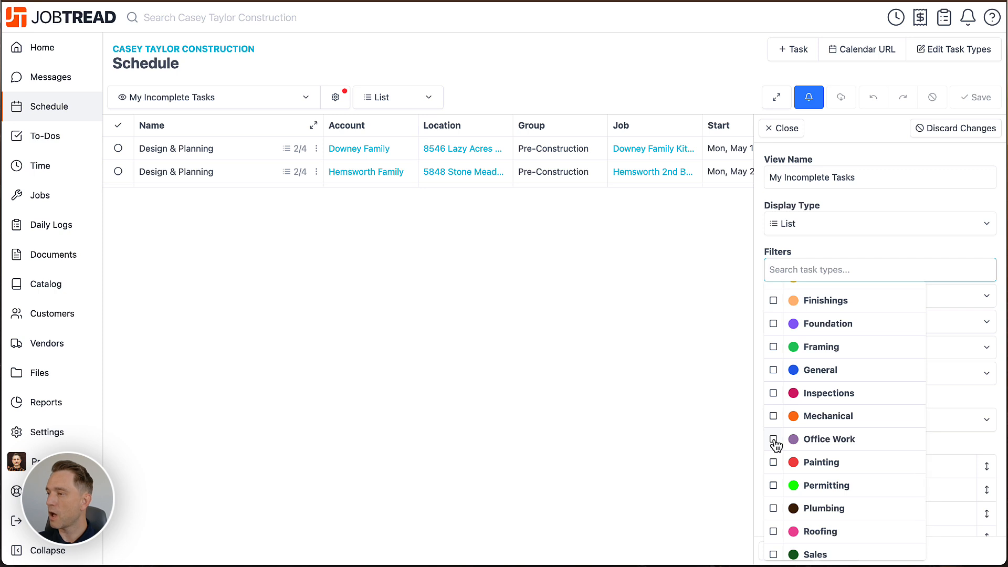
pyautogui.click(868, 199)
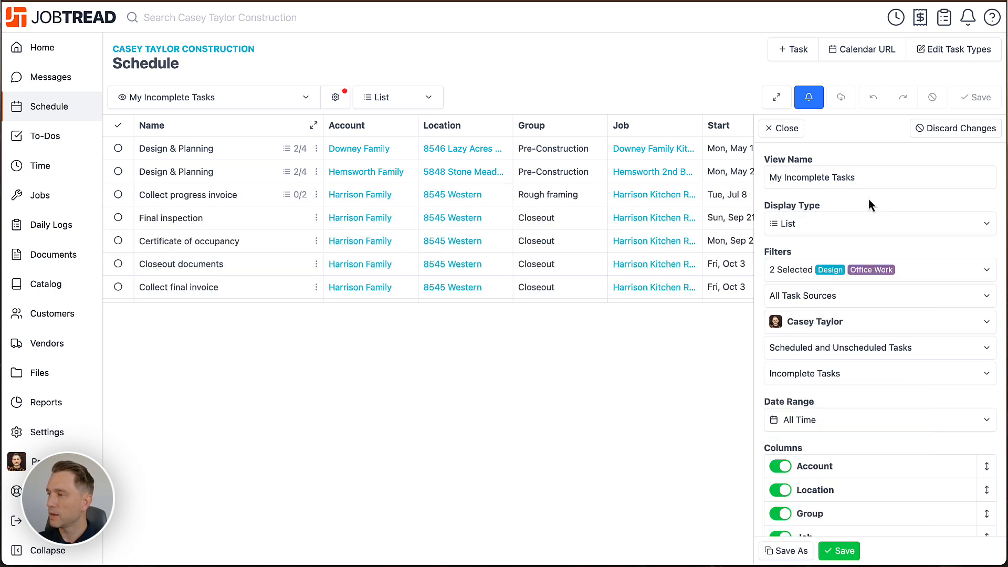
# - Add the team members with initials AH and RB to the view's assignee filter, keeping the assignee already selected
pyautogui.click(803, 331)
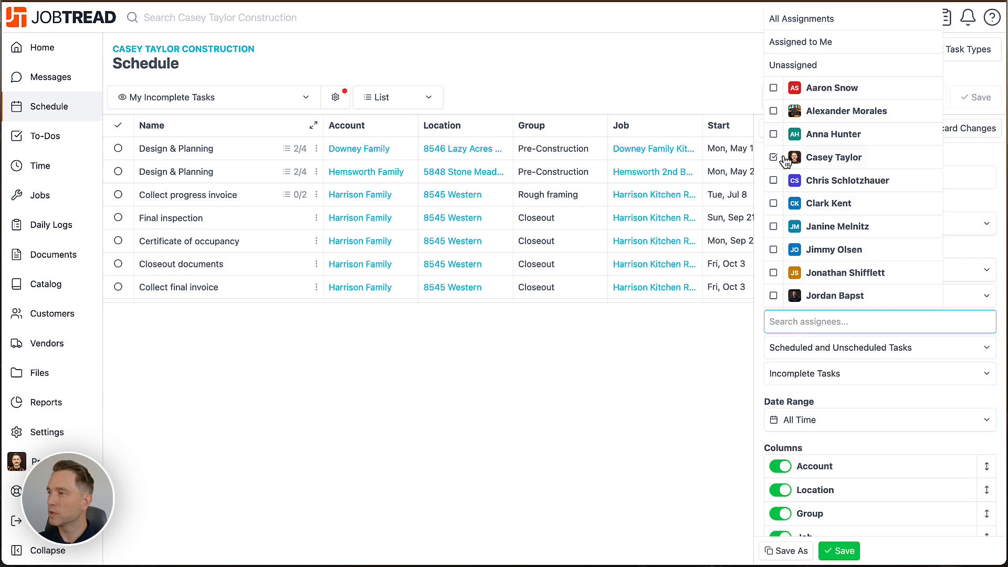
pyautogui.click(774, 134)
pyautogui.scroll(-10, 777, 138)
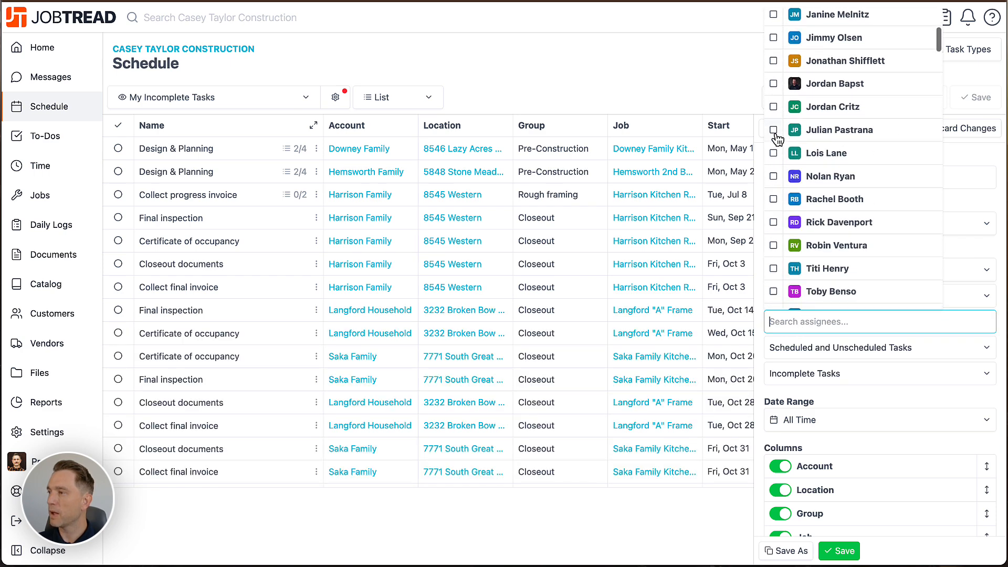
pyautogui.click(774, 141)
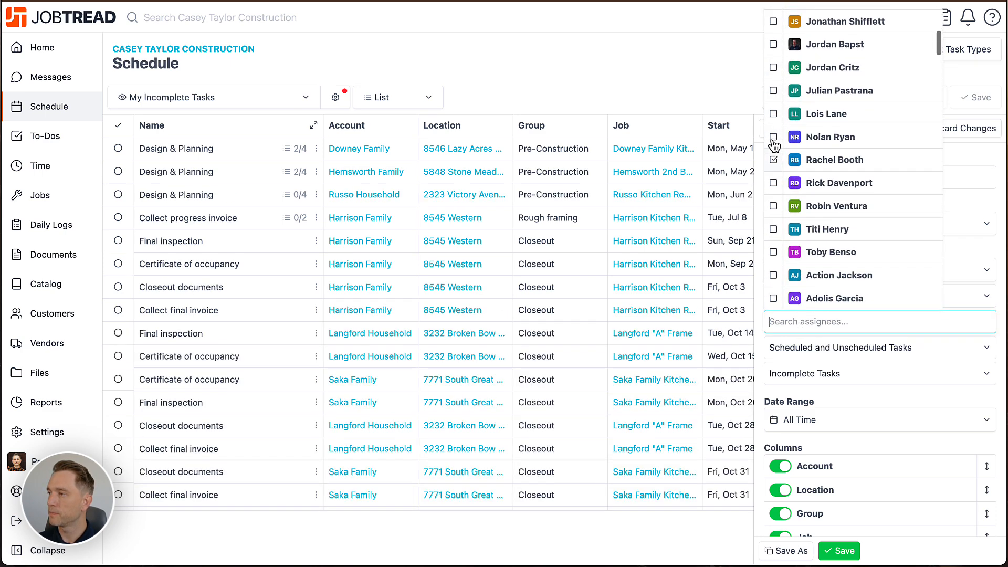
pyautogui.click(962, 72)
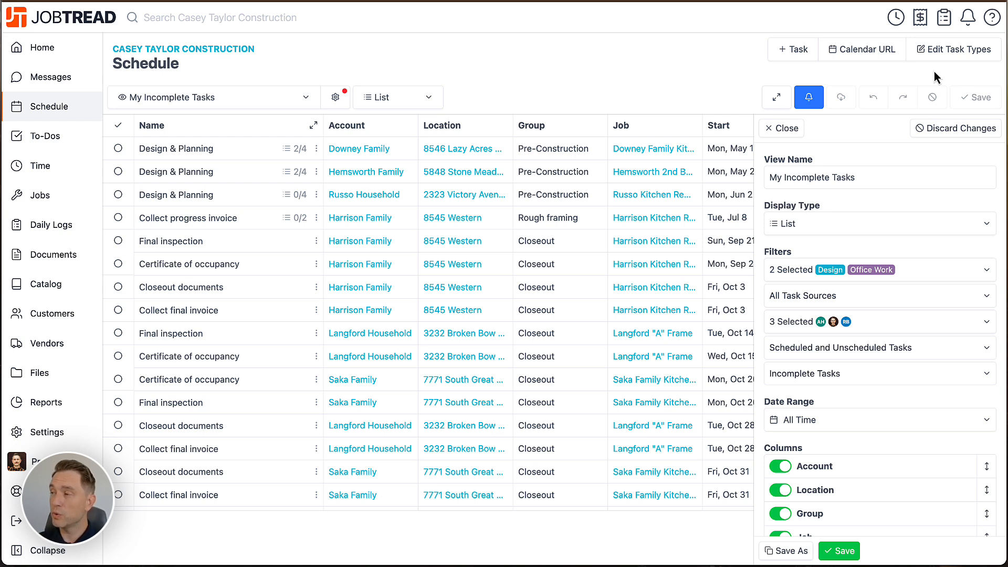
# - Save the filtered schedule as a new view named Training Team Office View
pyautogui.click(791, 552)
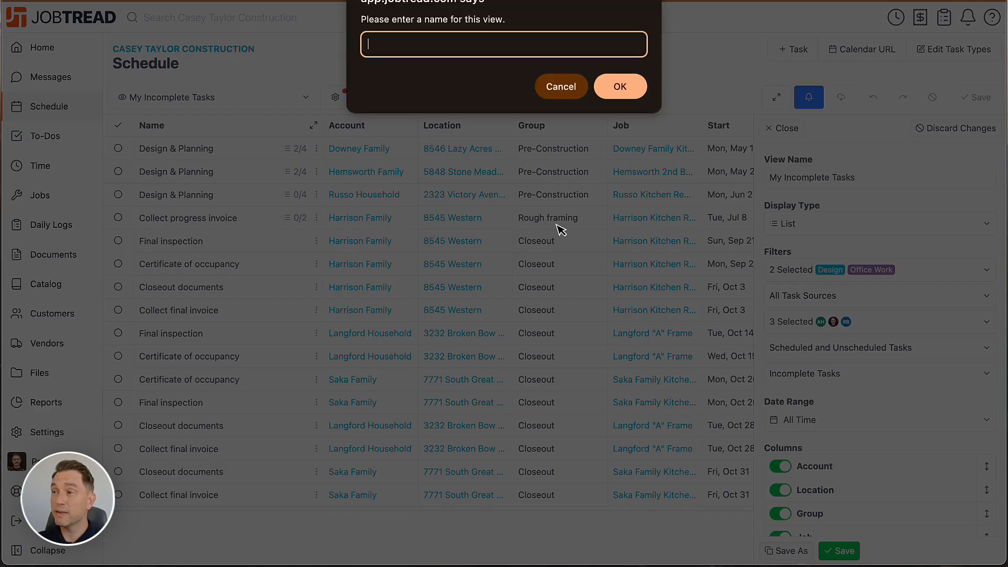
pyautogui.write('Training Team ')
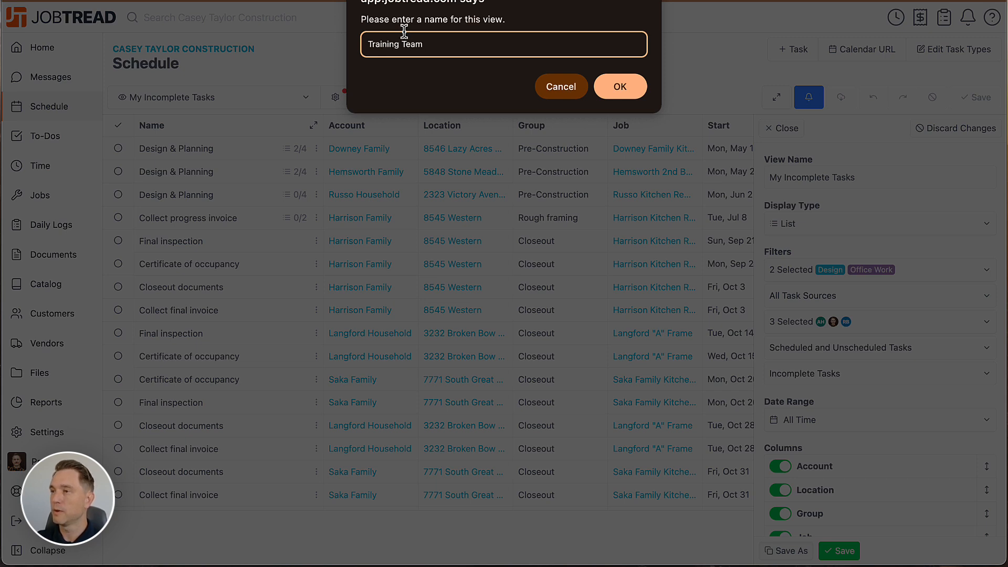
pyautogui.write('Office ')
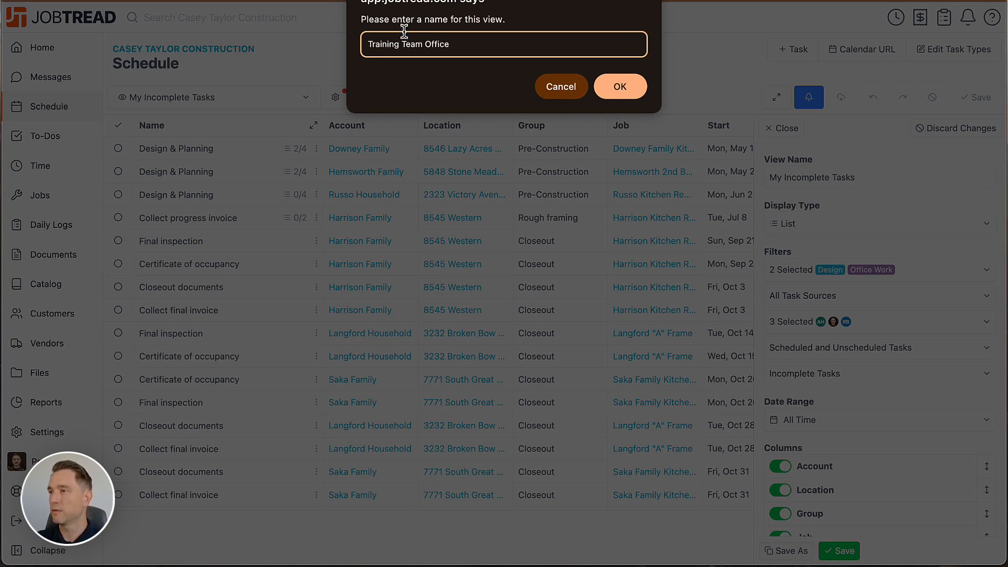
pyautogui.write('View')
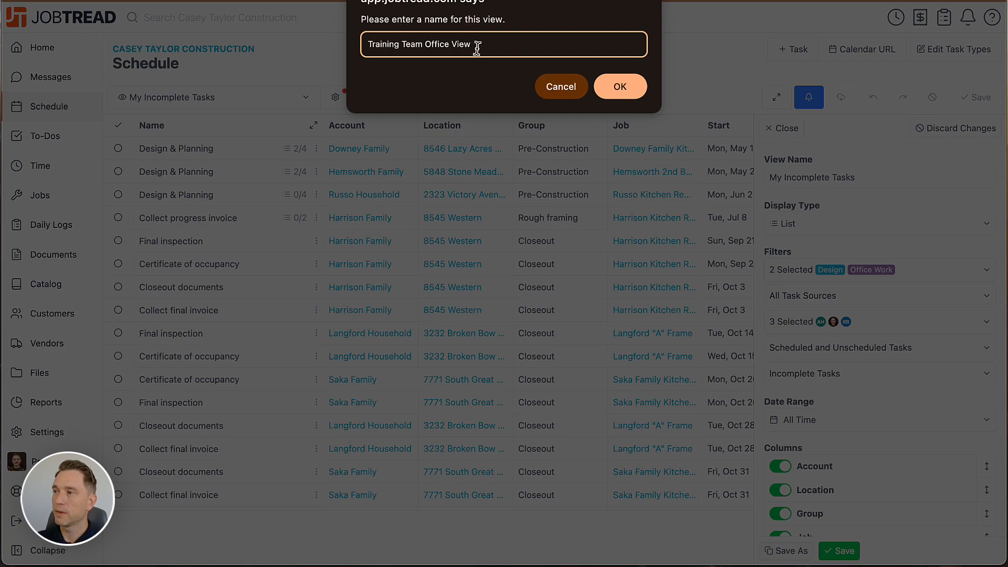
pyautogui.click(616, 93)
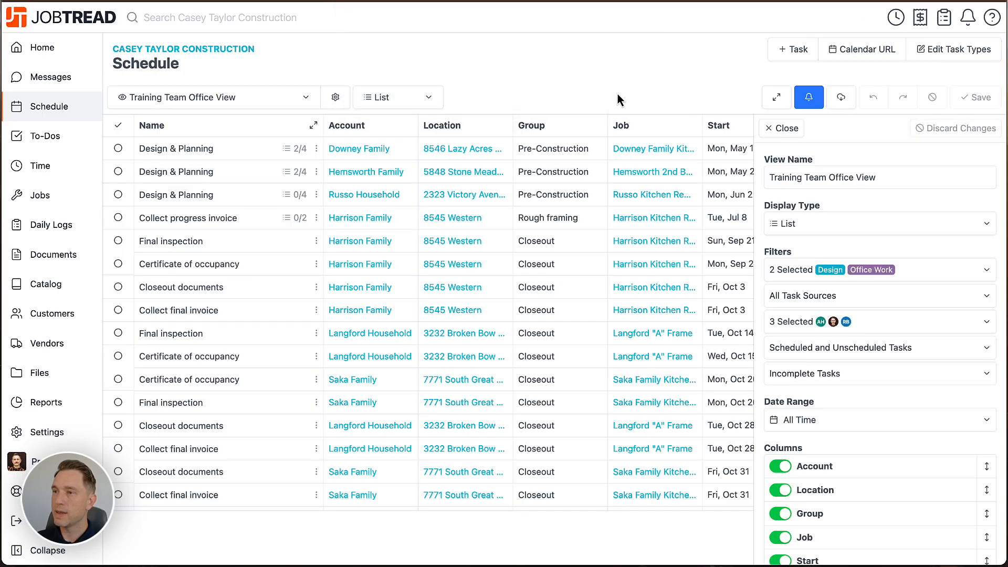
# - Try to convert the Training Team Office View to an organization view, cancel the conversion, and close the view settings
pyautogui.click(313, 101)
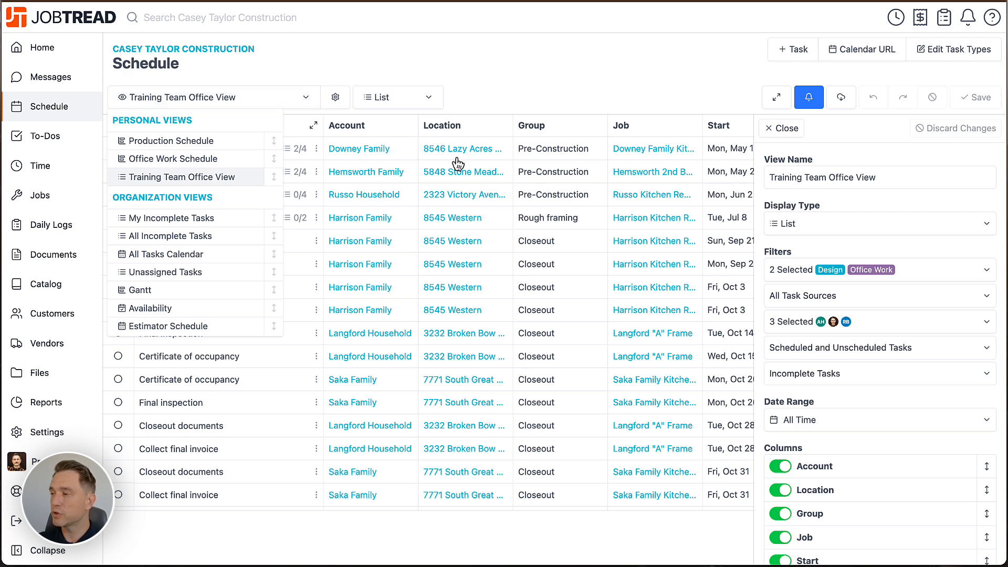
pyautogui.scroll(-3, 804, 401)
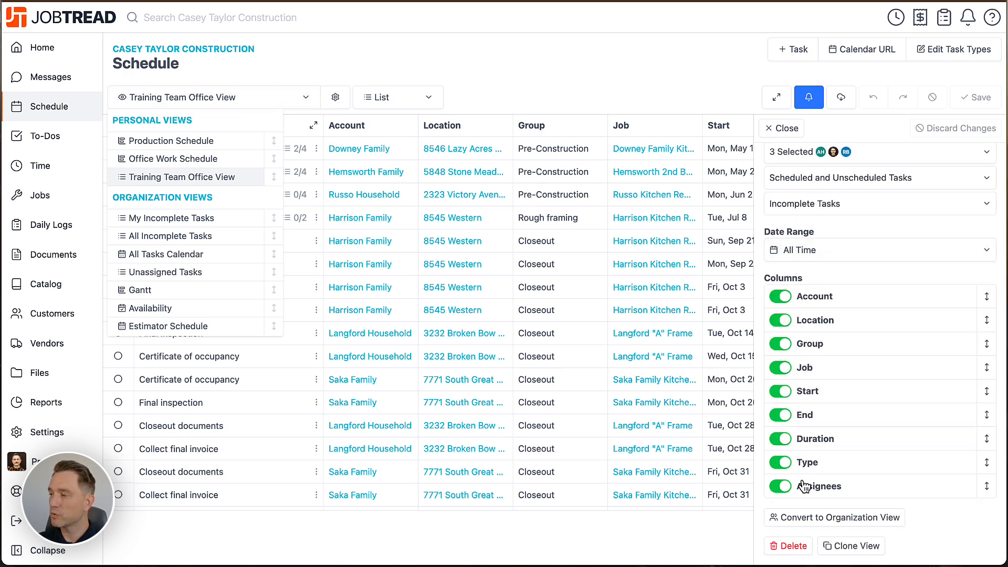
pyautogui.click(807, 518)
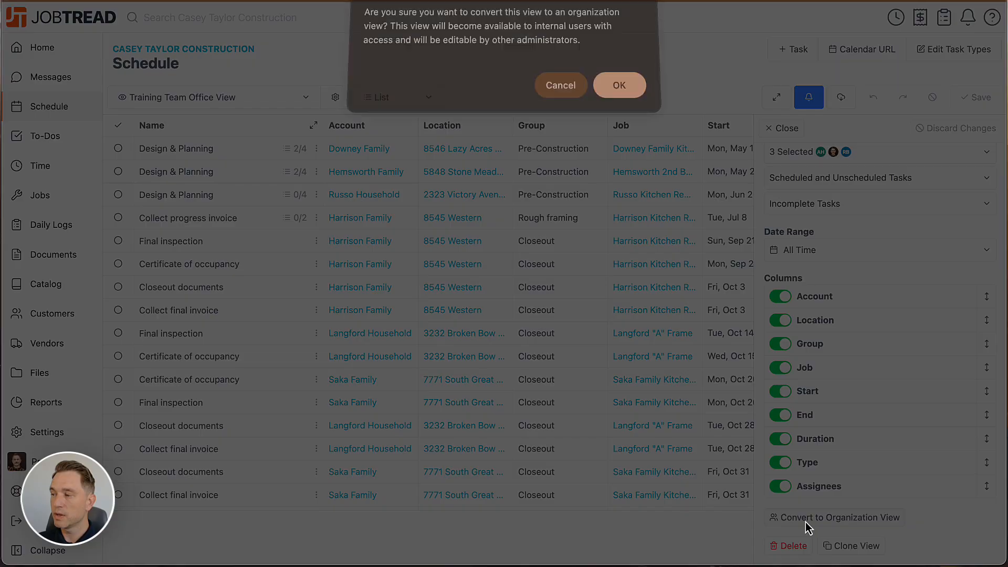
pyautogui.click(588, 93)
pyautogui.click(266, 99)
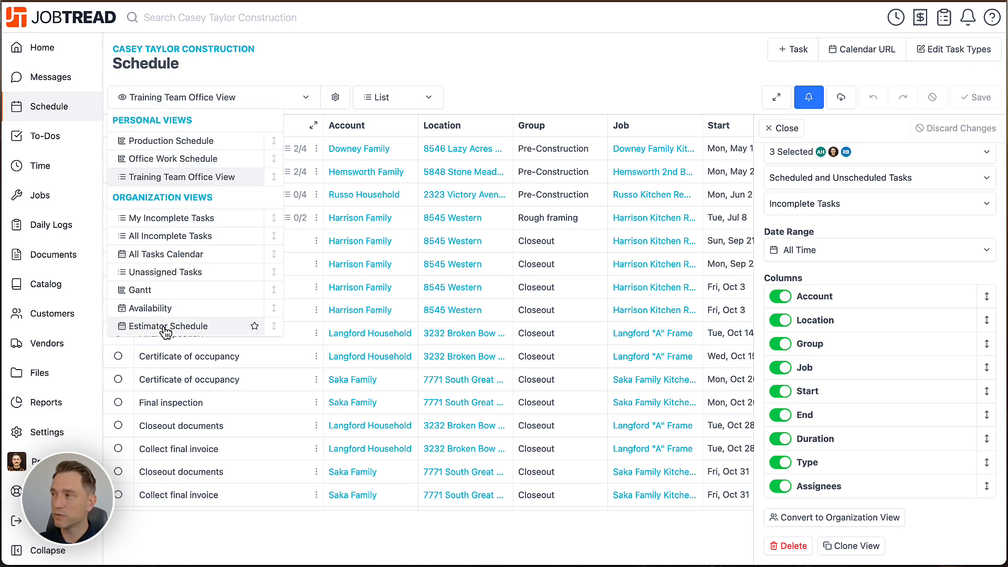
pyautogui.click(801, 130)
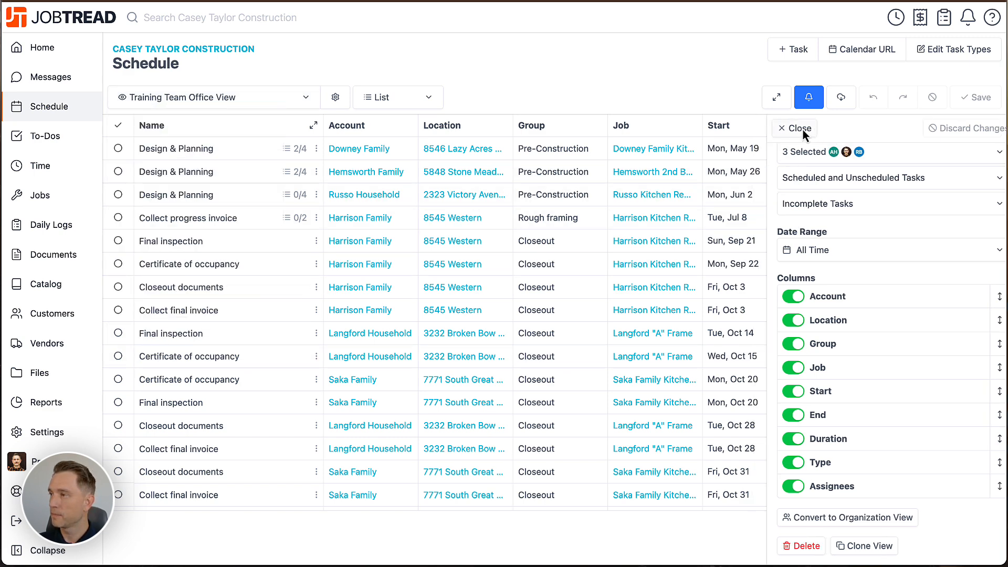
# - Switch the schedule to the My Incomplete Tasks organization view and look over the available display types
pyautogui.click(288, 98)
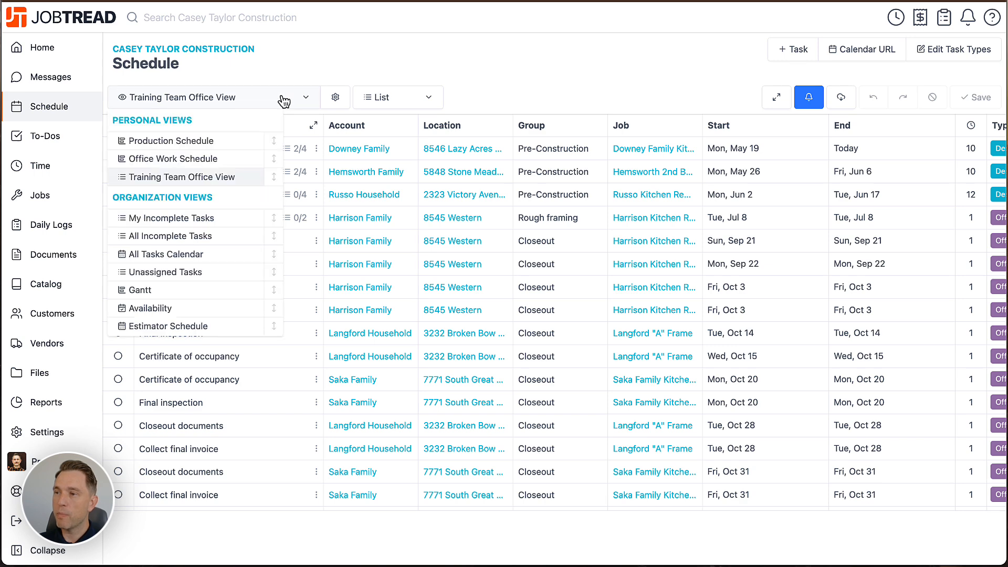
pyautogui.click(217, 219)
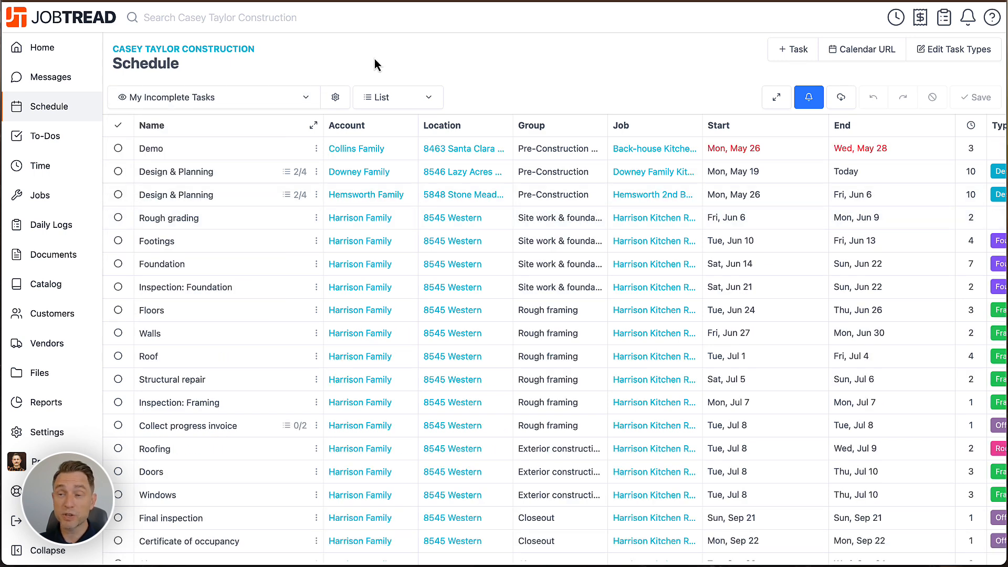
pyautogui.click(426, 108)
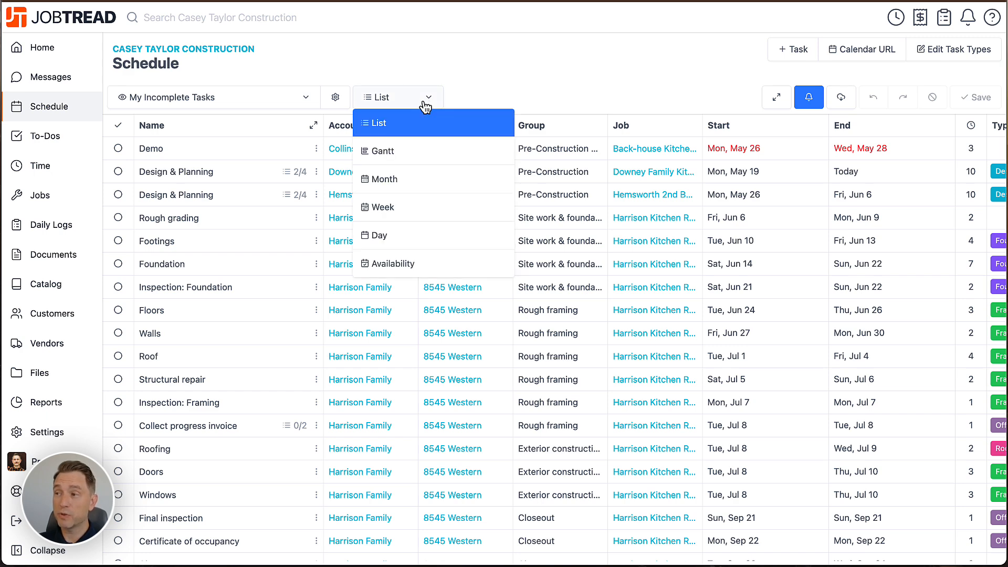
pyautogui.click(426, 103)
# - Set the view's display type to Gantt and group it by assignee
pyautogui.click(337, 99)
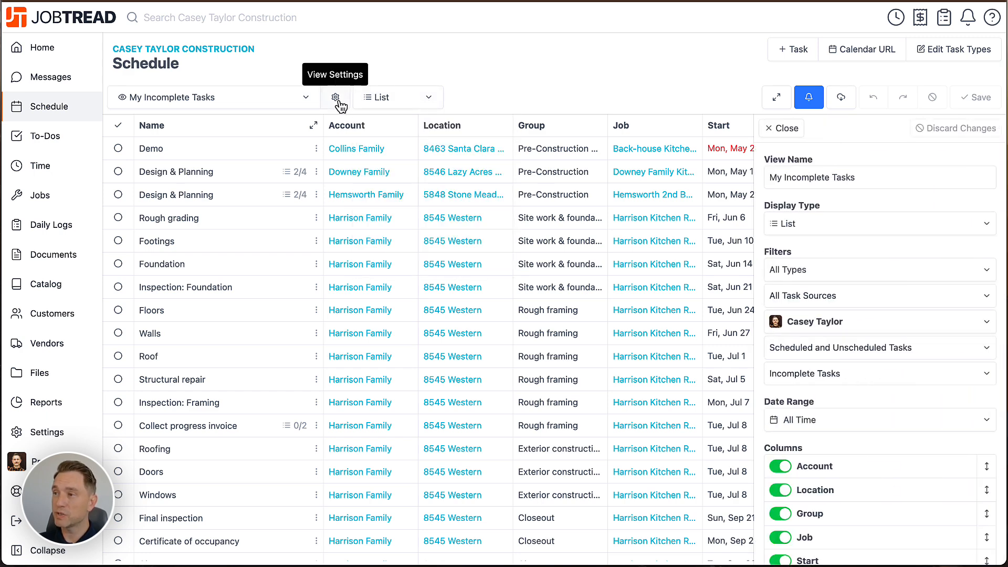
pyautogui.click(815, 226)
pyautogui.click(811, 280)
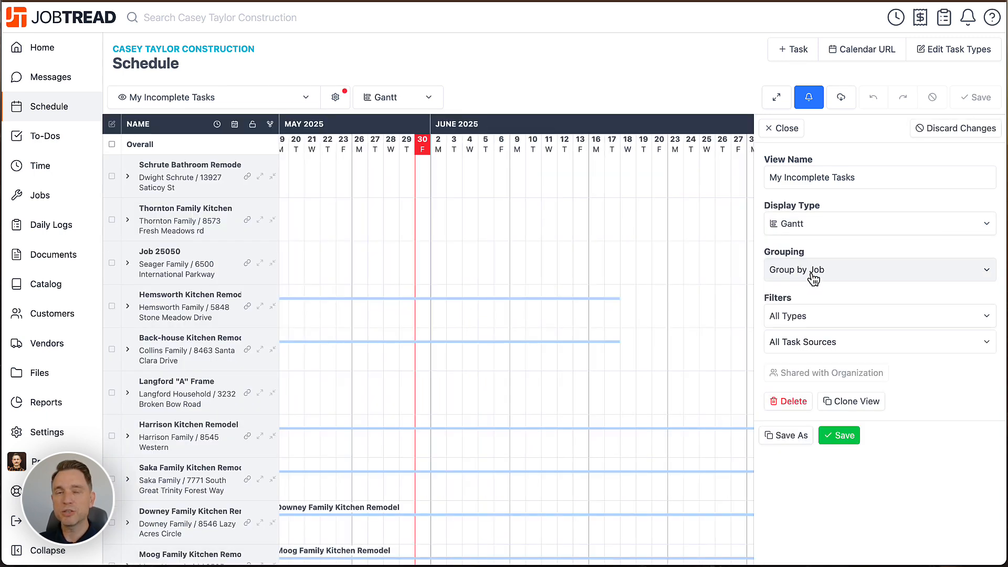
pyautogui.click(814, 276)
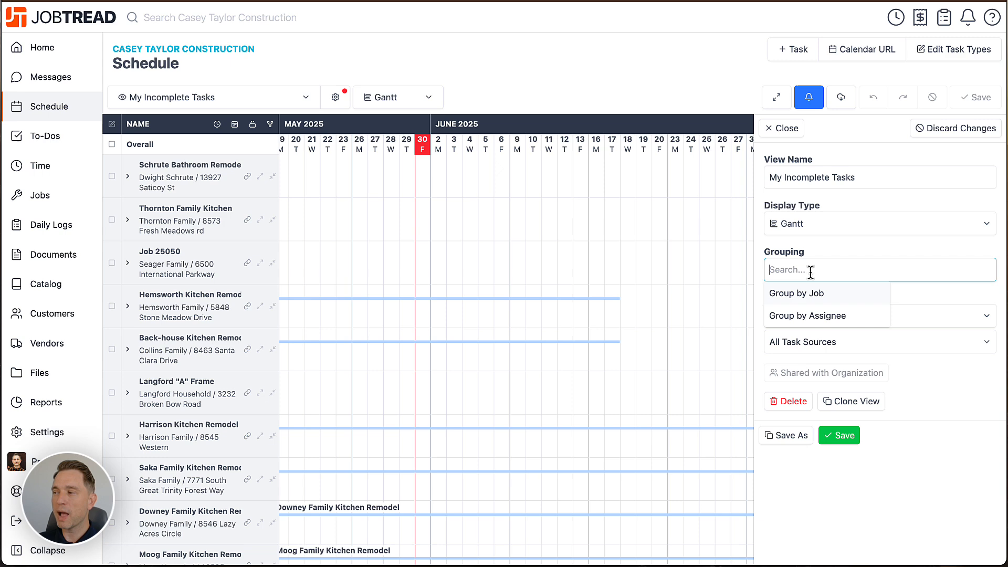
pyautogui.click(811, 318)
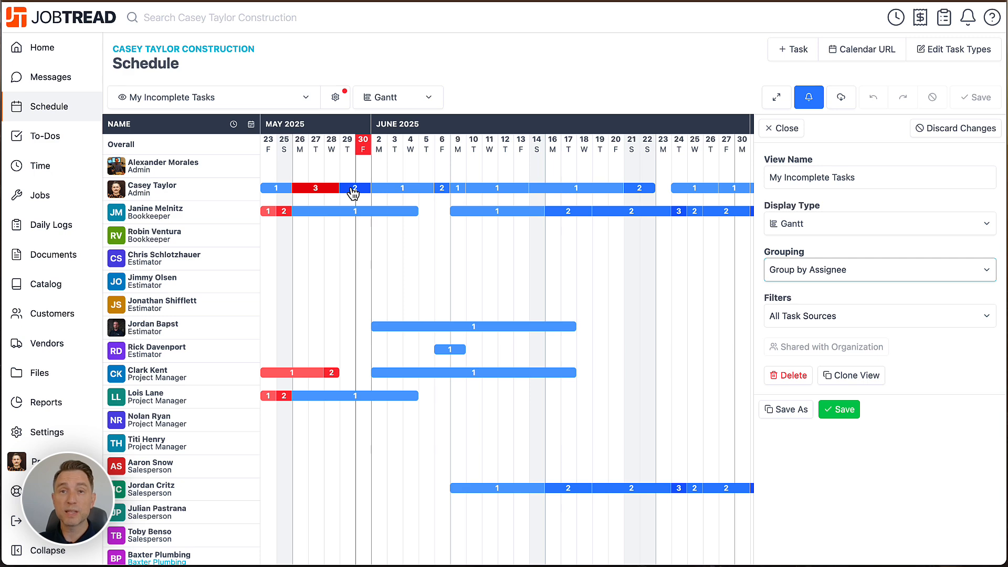
# - Examine the tasks behind the second admin's July 8 bar in the Gantt chart, and close the task list
pyautogui.hscroll(10, 352, 193)
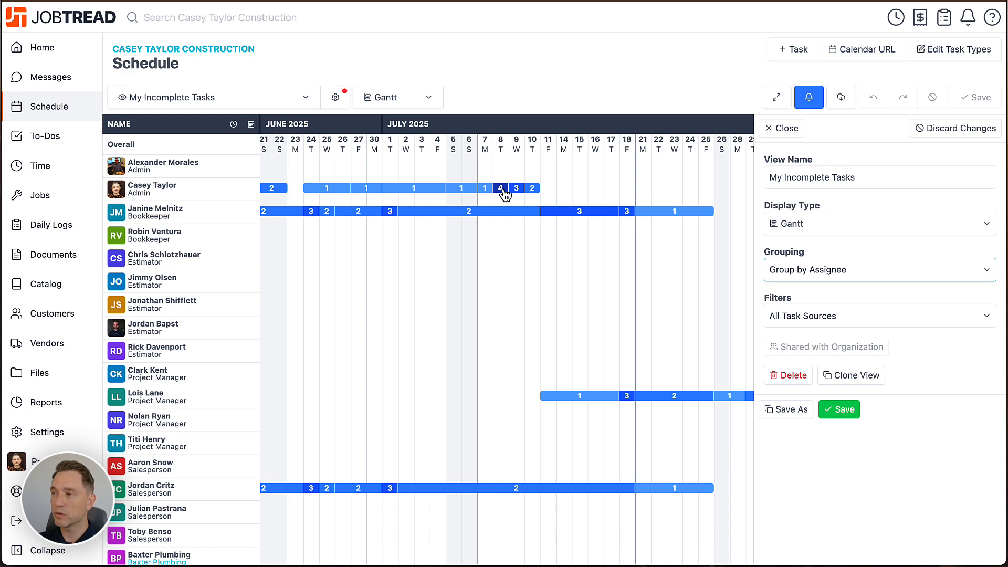
pyautogui.click(503, 190)
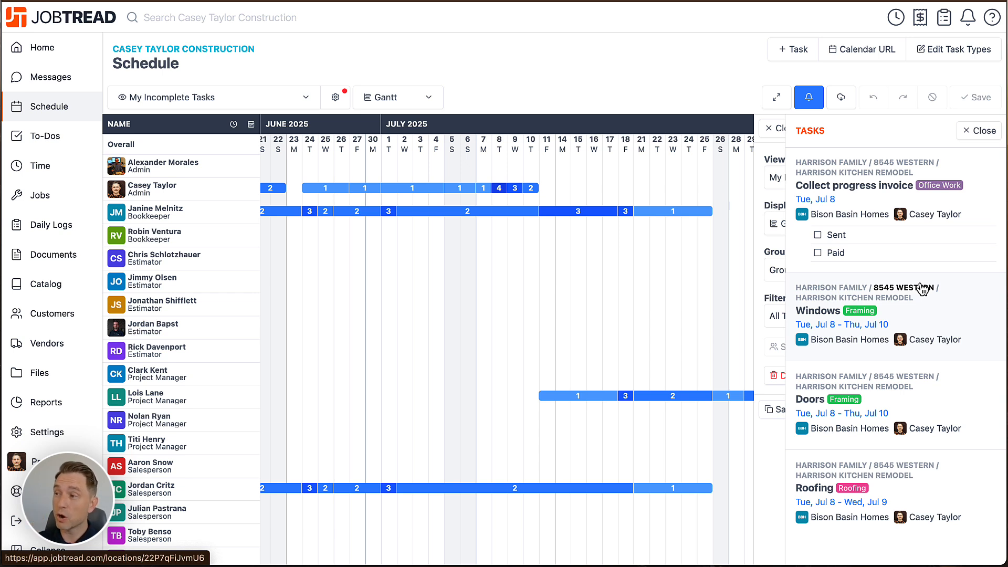
pyautogui.click(983, 131)
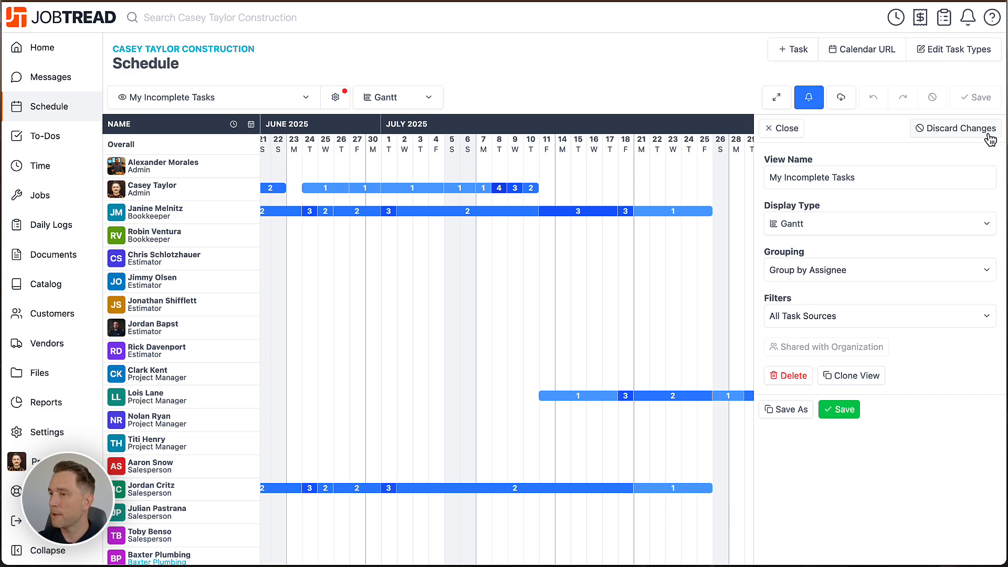
# - Preview the schedule with the Month display type and with the Week display type
pyautogui.click(899, 224)
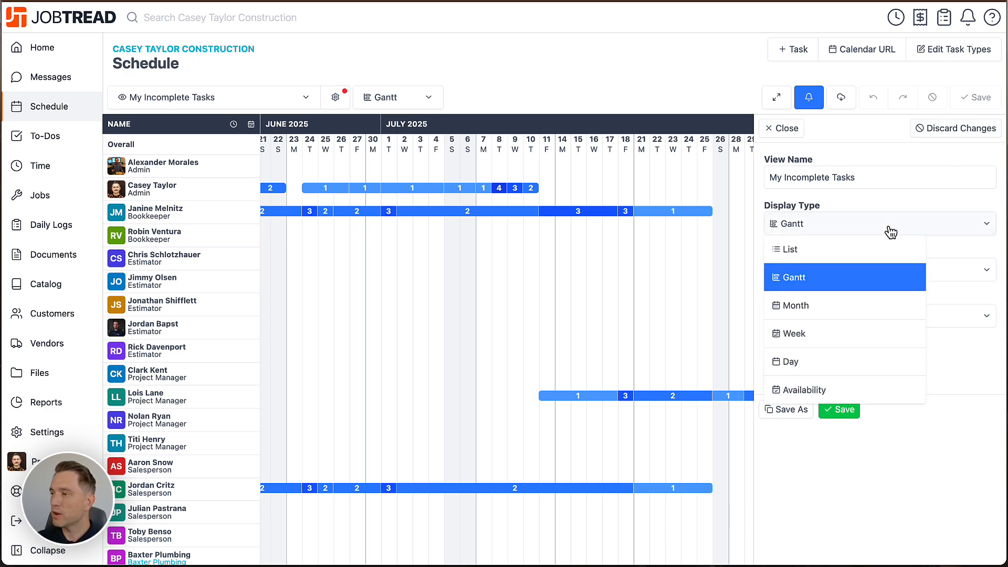
pyautogui.click(840, 309)
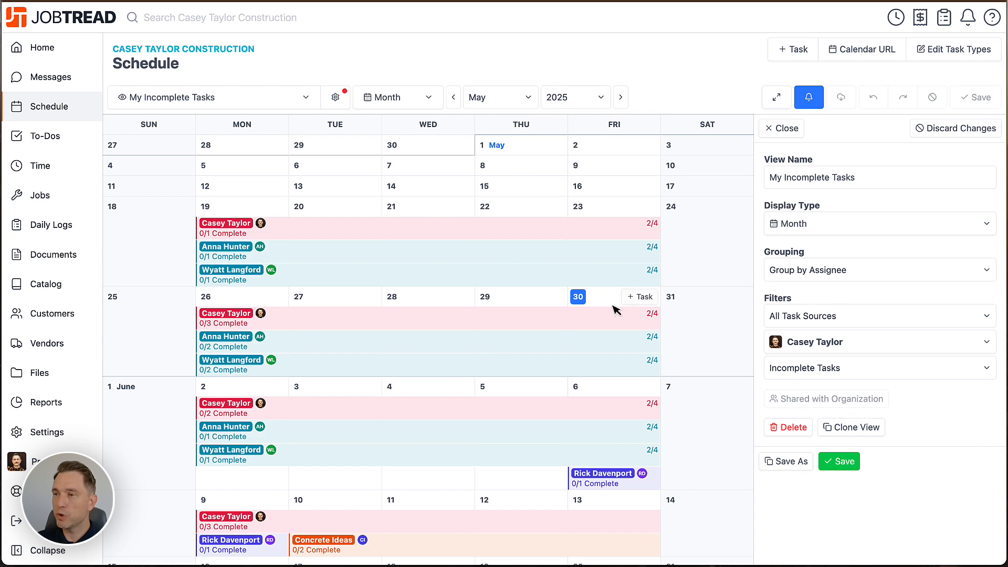
pyautogui.scroll(-3, 563, 309)
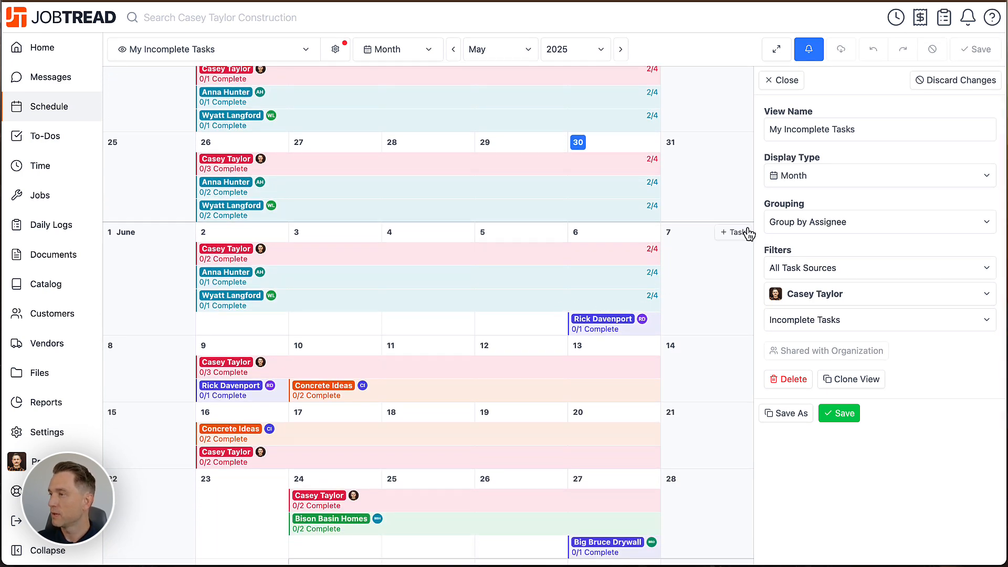
pyautogui.click(808, 180)
pyautogui.click(808, 289)
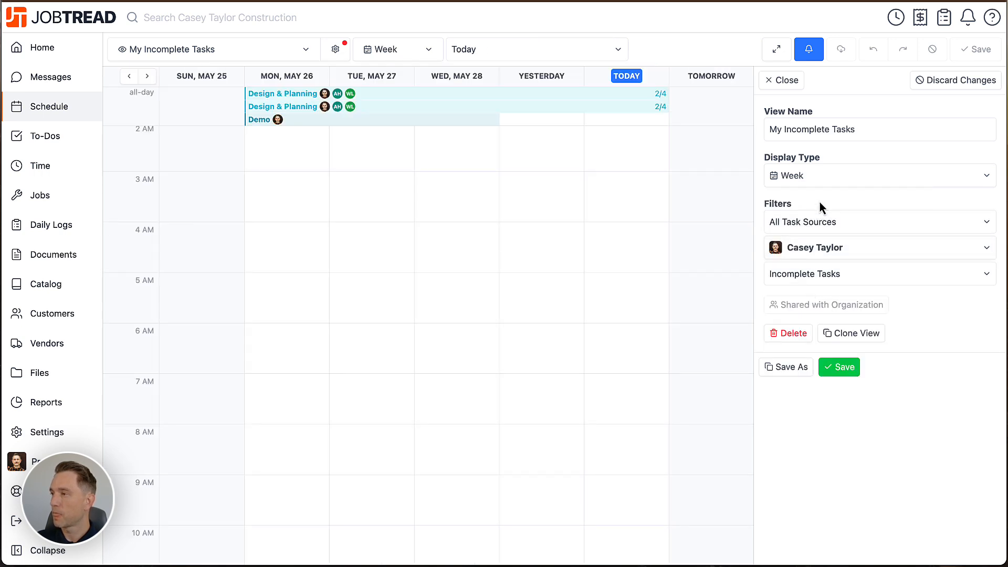
# - Set the view's display type to Availability and close the view settings
pyautogui.click(822, 180)
pyautogui.click(819, 344)
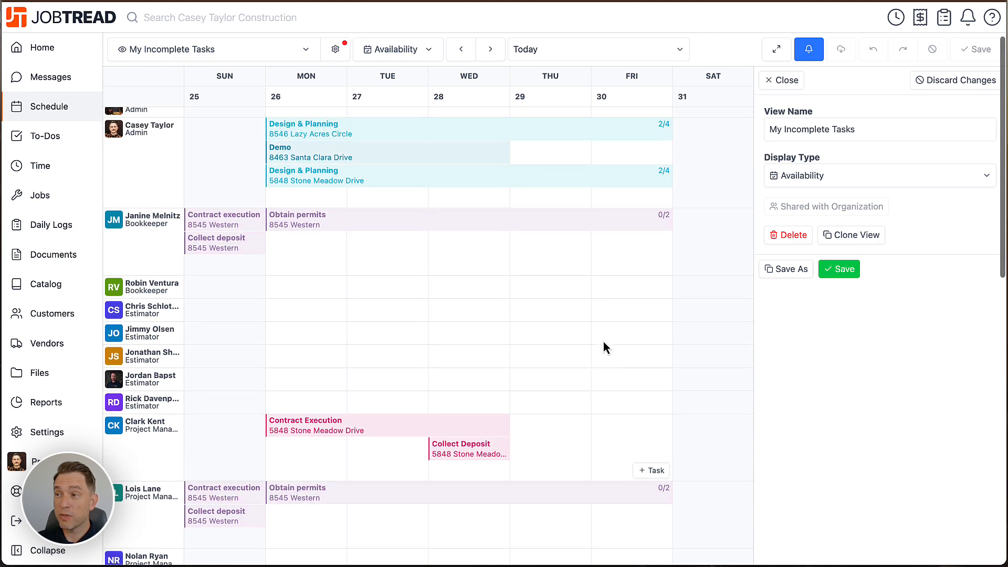
pyautogui.scroll(2, 604, 342)
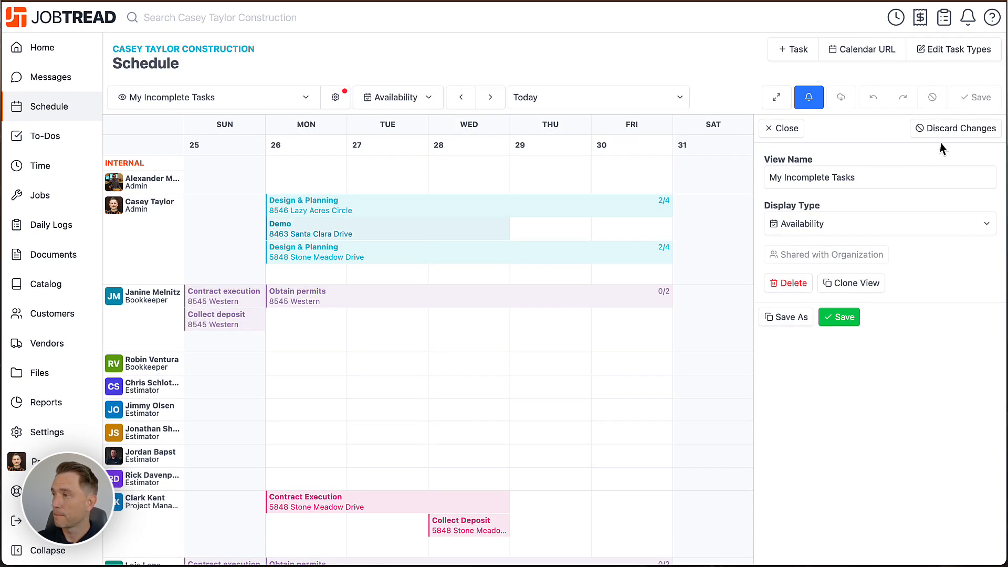
pyautogui.click(799, 138)
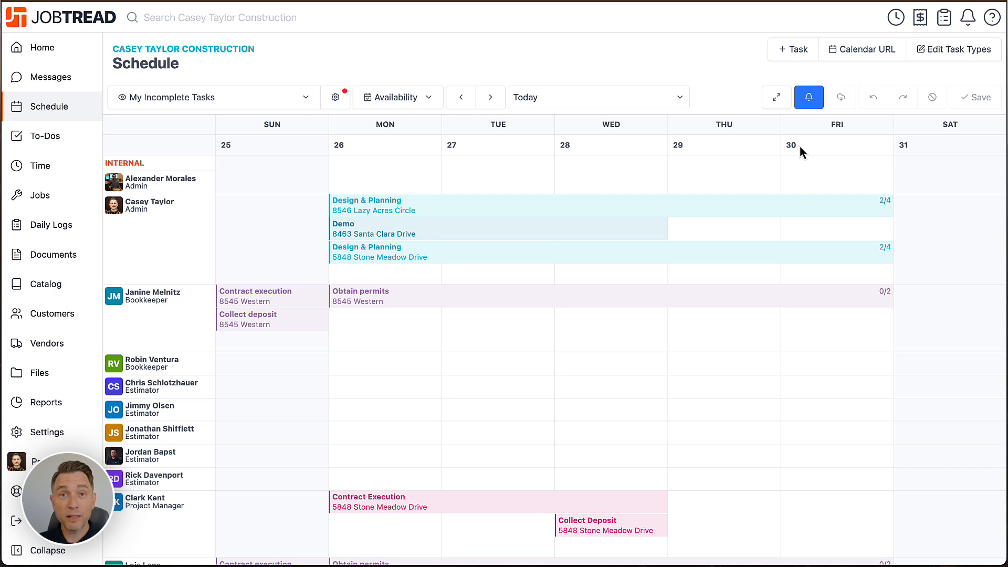
# - Display the calendar subscription URL for the assigned tasks and select the whole address
pyautogui.click(853, 62)
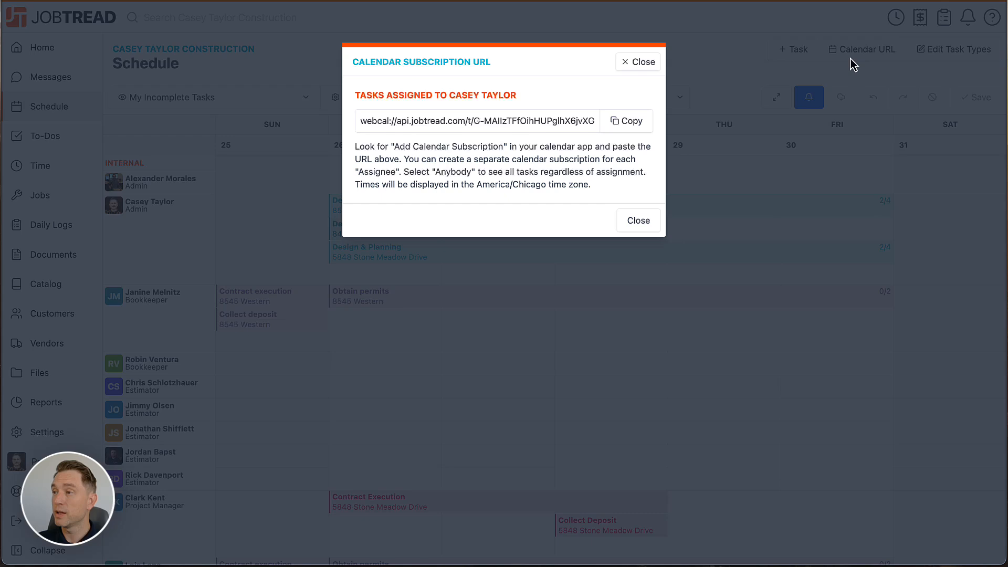
pyautogui.click(548, 125)
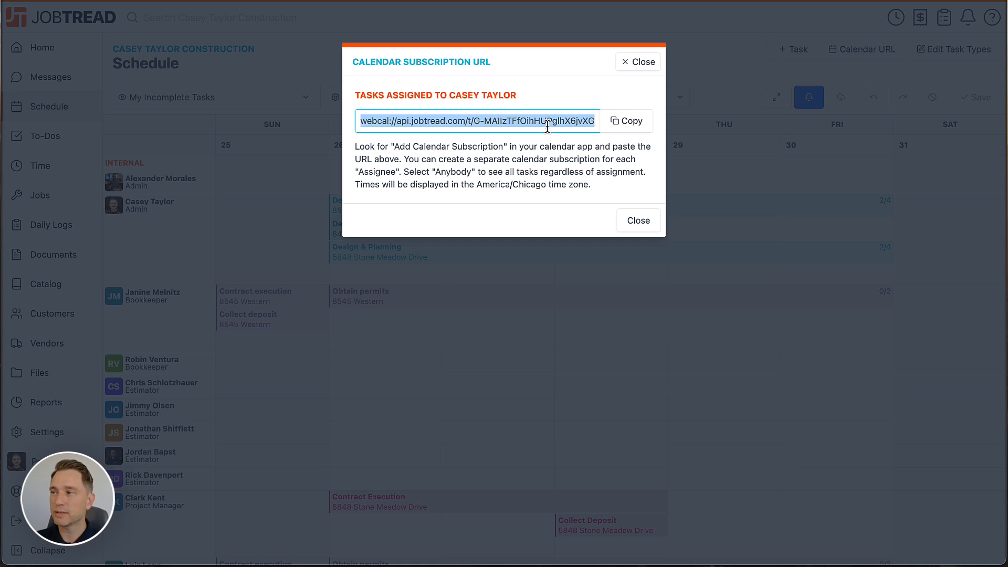
pyautogui.press('super+Tab')
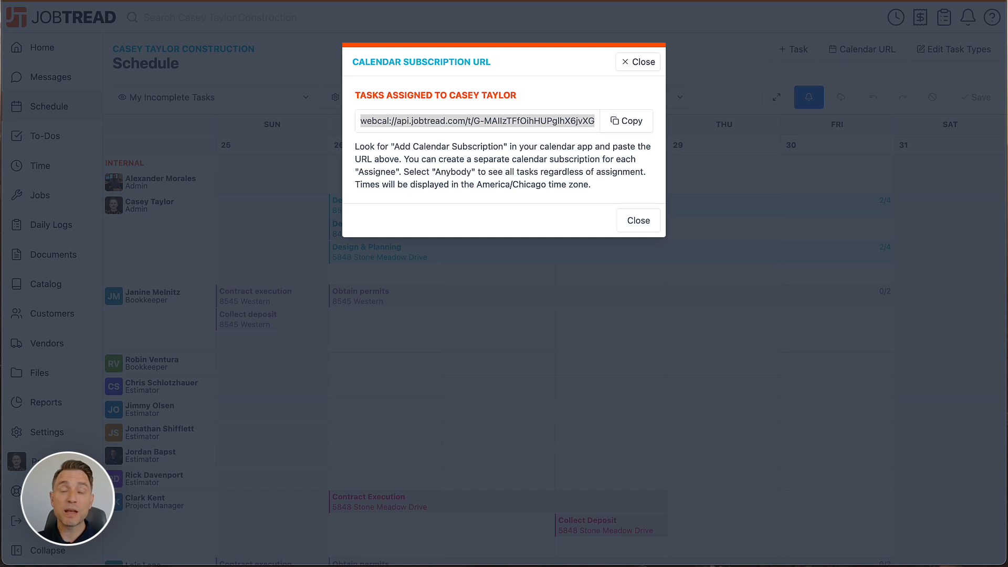